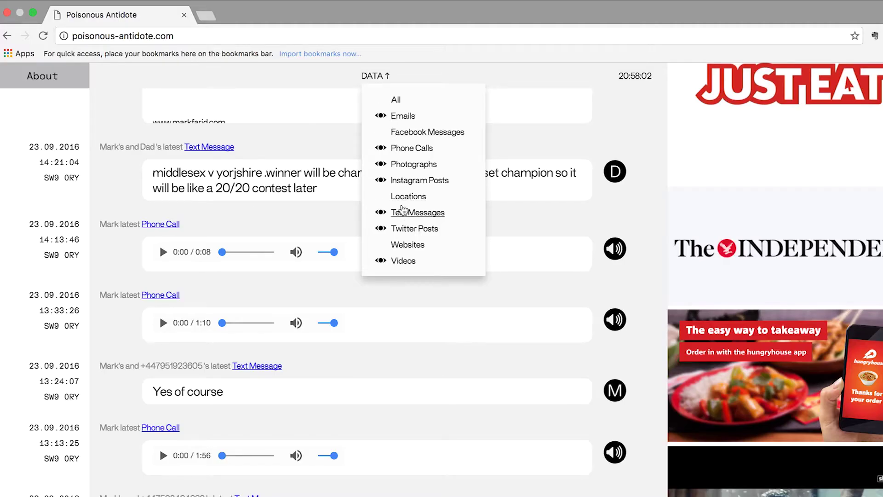
# Filter the feed to Locations so Mark's entries show as Stockwell maps
pyautogui.click(408, 196)
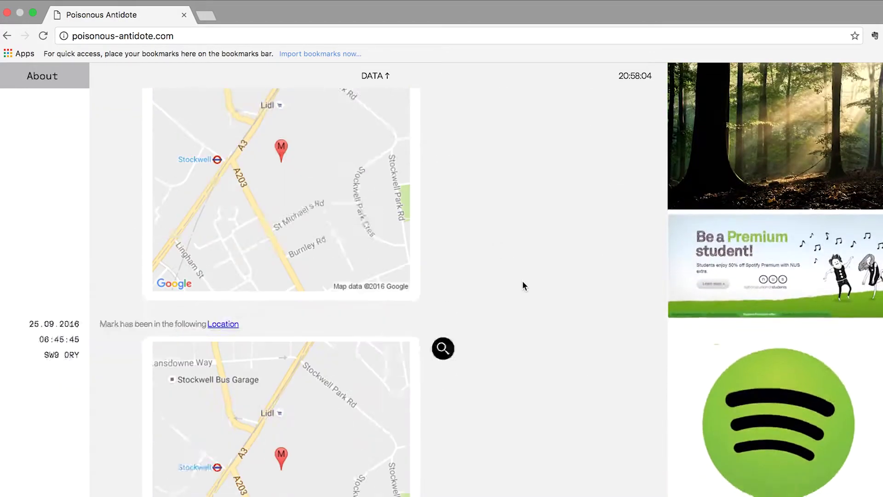